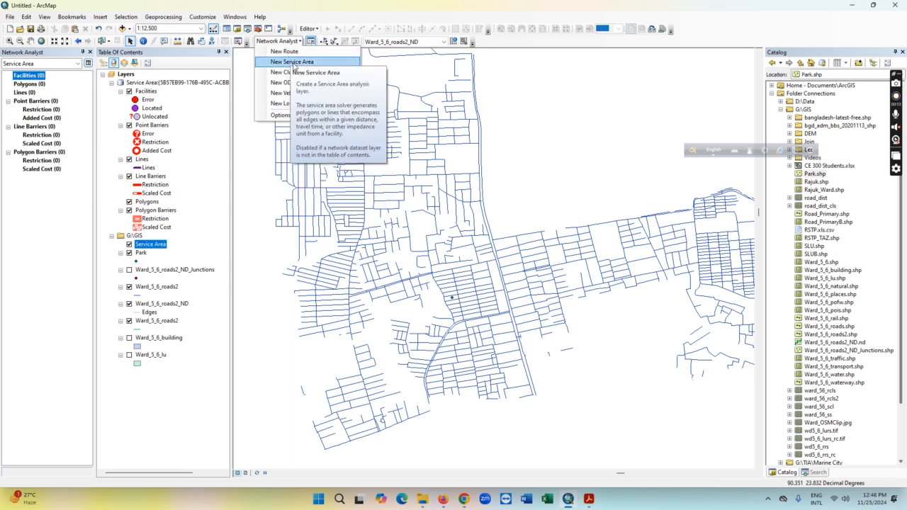
- Load the Park point layer as facilities of the service area, with locations found by geometry, and solve the analysis
{"action": "left_click", "coordinate": [32, 222]}
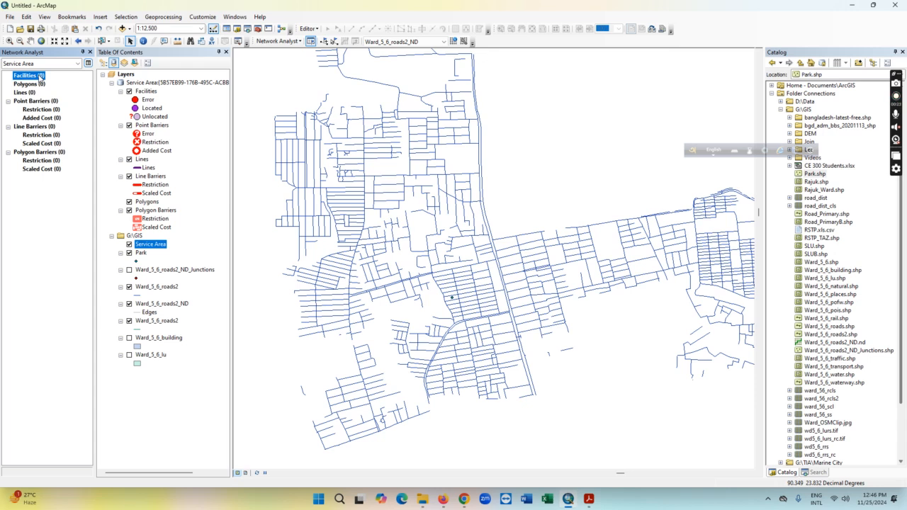
{"action": "right_click", "coordinate": [40, 77]}
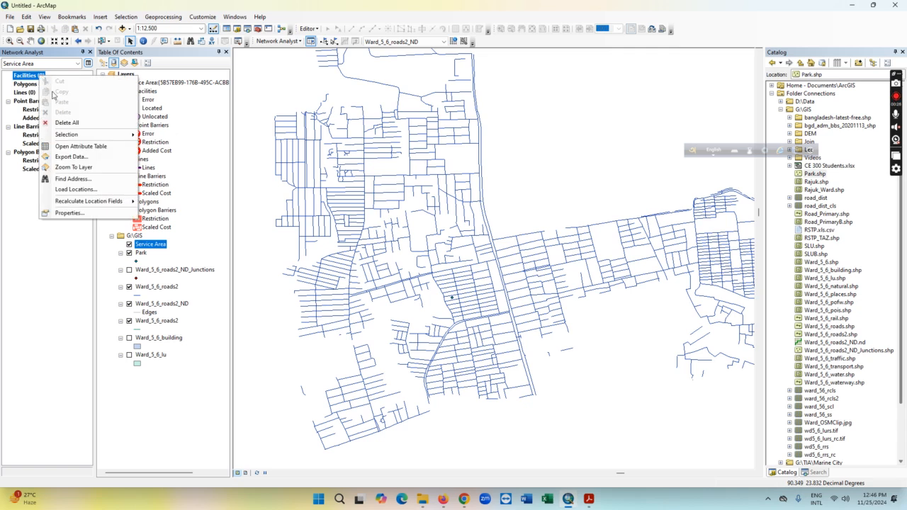
{"action": "left_click", "coordinate": [77, 189]}
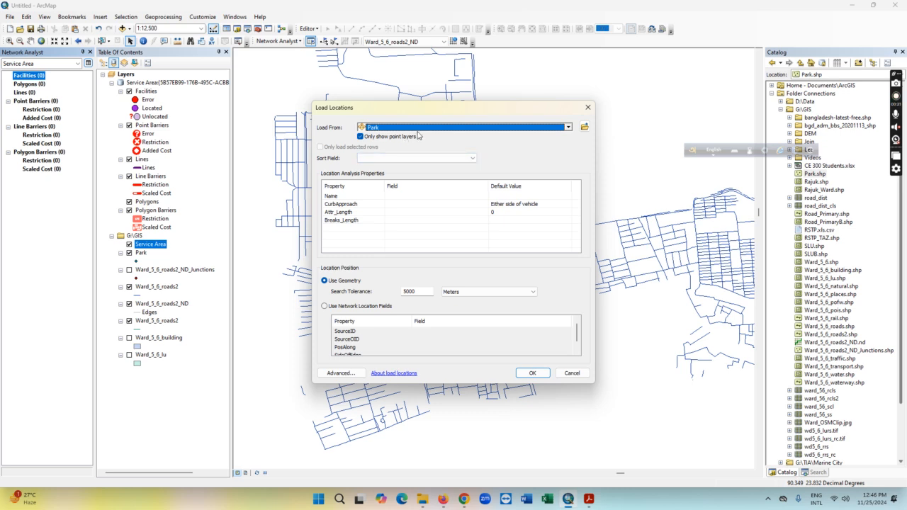
{"action": "left_click", "coordinate": [429, 131]}
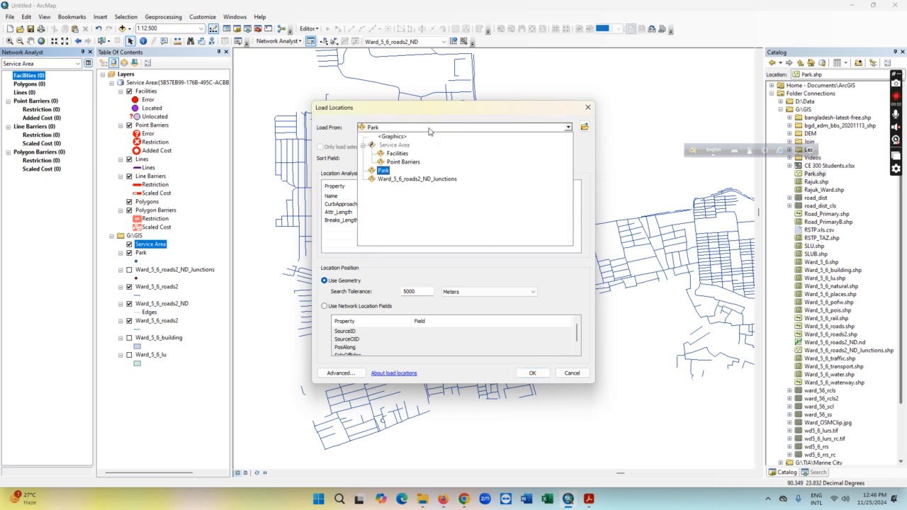
{"action": "left_click", "coordinate": [383, 170]}
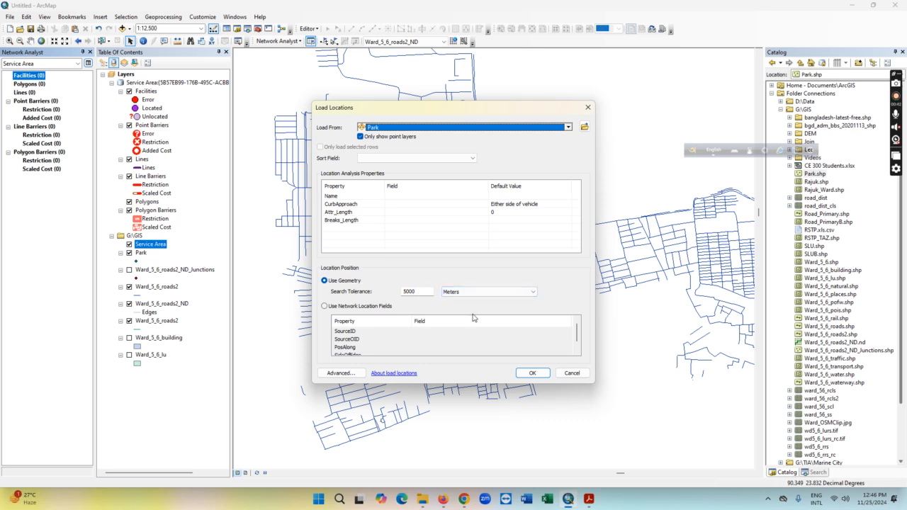
{"action": "left_click", "coordinate": [533, 373]}
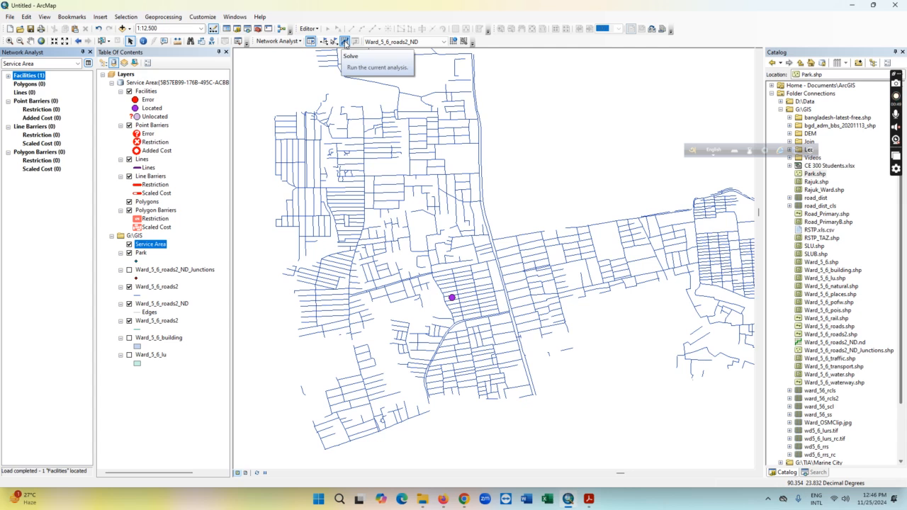
{"action": "left_click", "coordinate": [345, 44]}
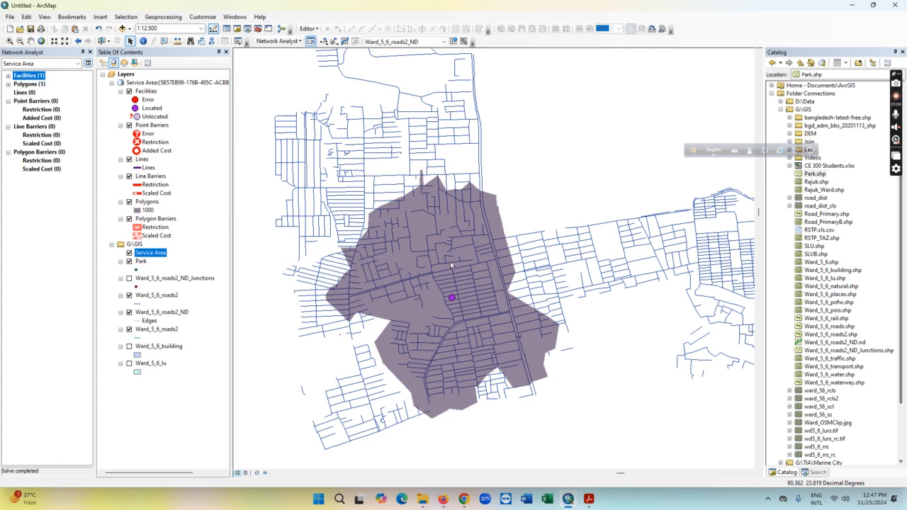
- Delete all polygons generated by the service area analysis
{"action": "left_click", "coordinate": [32, 85]}
{"action": "right_click", "coordinate": [33, 87]}
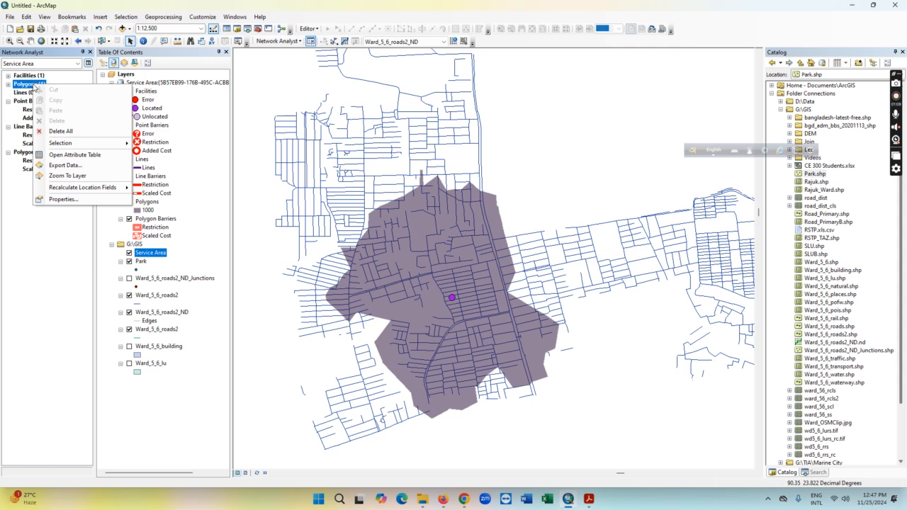
{"action": "left_click", "coordinate": [61, 131]}
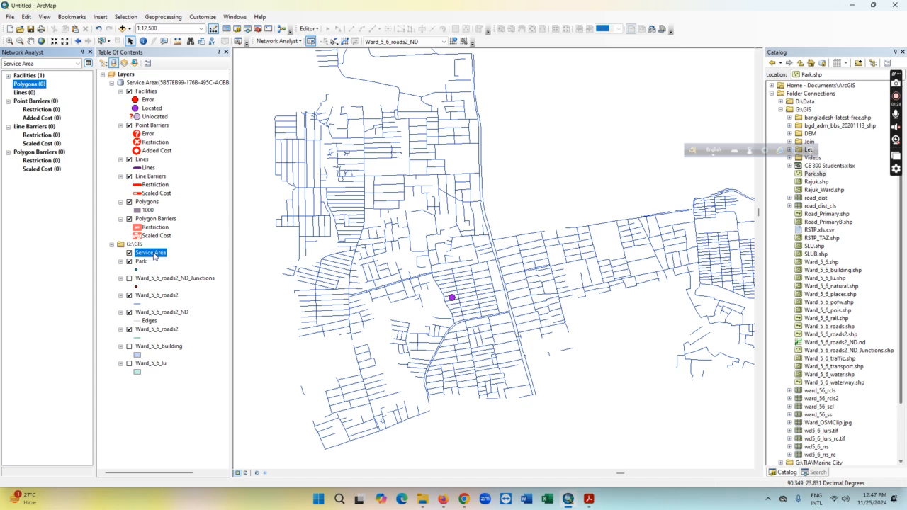
- Set the Service Area layer's default breaks to 500, using Length (Meters) as the impedance
{"action": "right_click", "coordinate": [154, 256]}
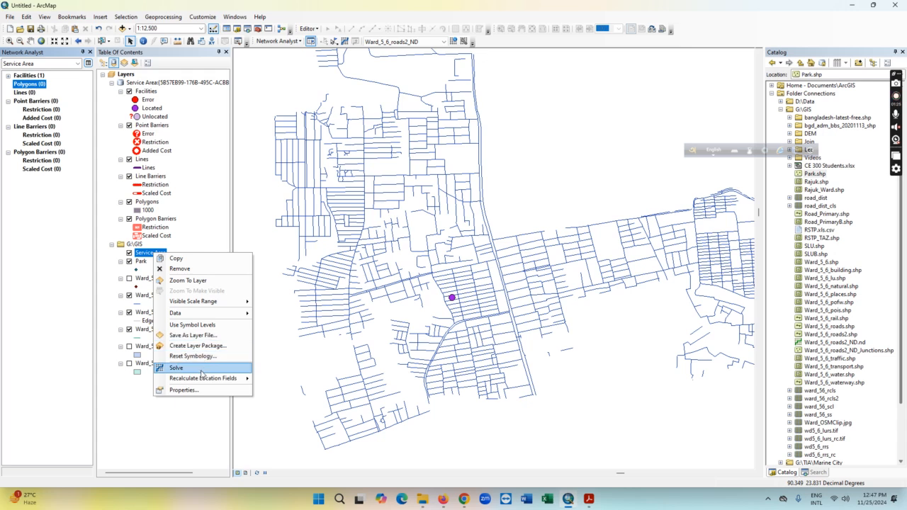
{"action": "left_click", "coordinate": [202, 391]}
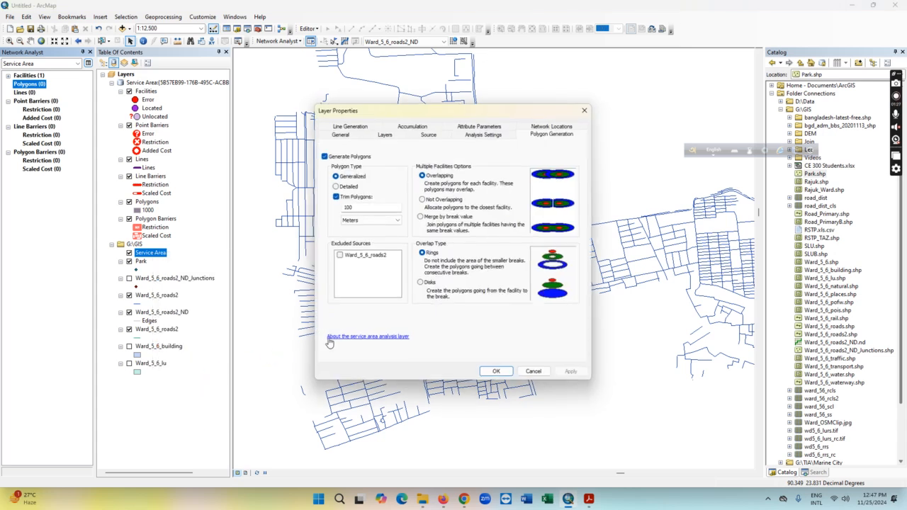
{"action": "left_click", "coordinate": [367, 126]}
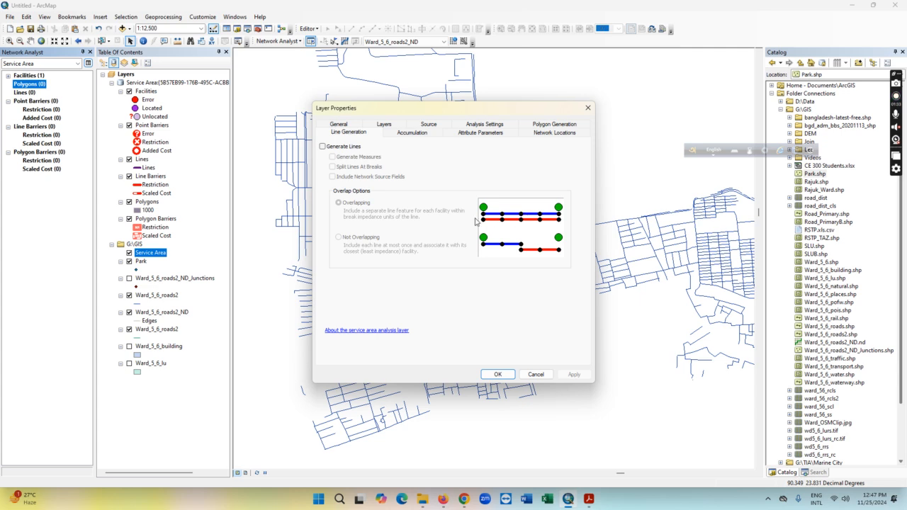
{"action": "left_click", "coordinate": [389, 126]}
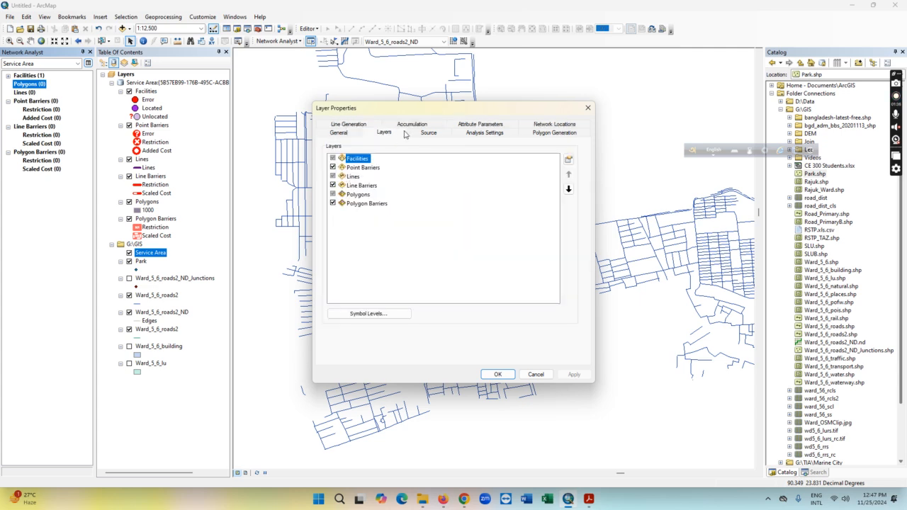
{"action": "left_click", "coordinate": [481, 134]}
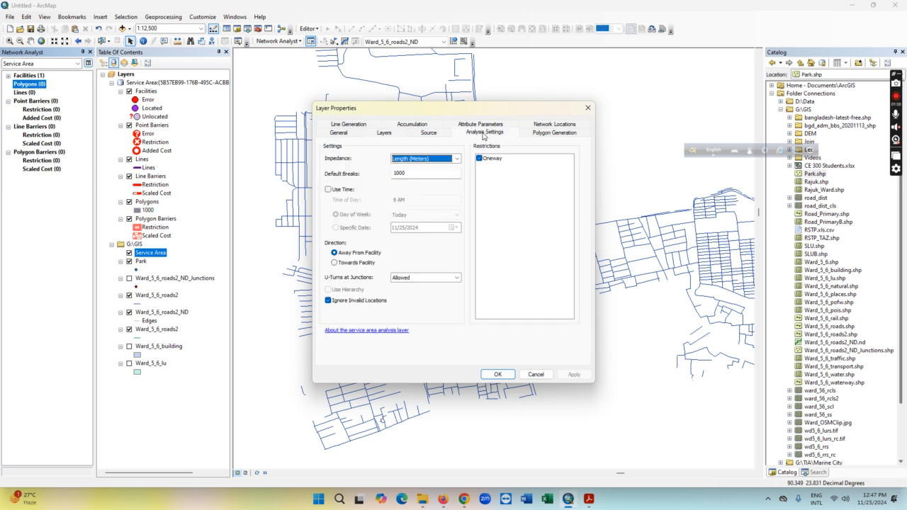
{"action": "left_click", "coordinate": [457, 161]}
{"action": "left_click", "coordinate": [457, 161]}
{"action": "double_click", "coordinate": [407, 174]}
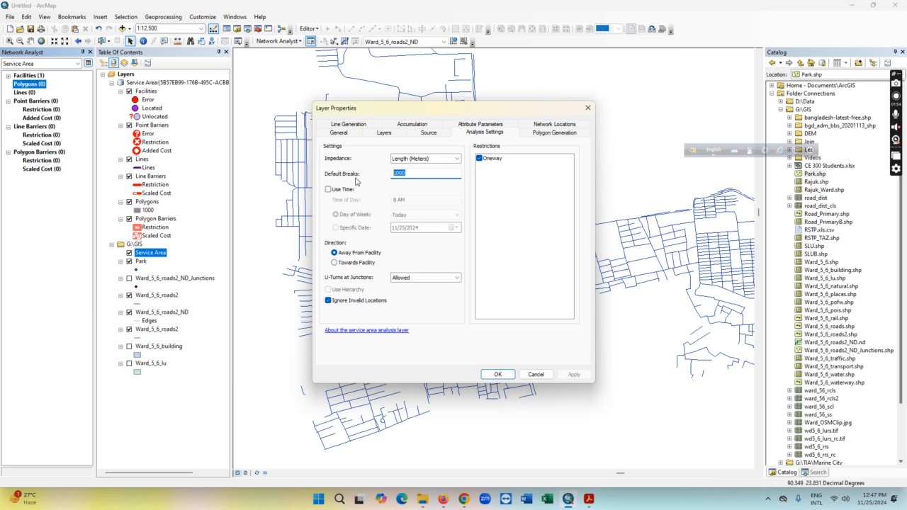
{"action": "type", "text": "50"}
- Examine the Service Area layer's polygon generation, source, general, sublayer, accumulation and attribute parameter settings
{"action": "left_click", "coordinate": [544, 134]}
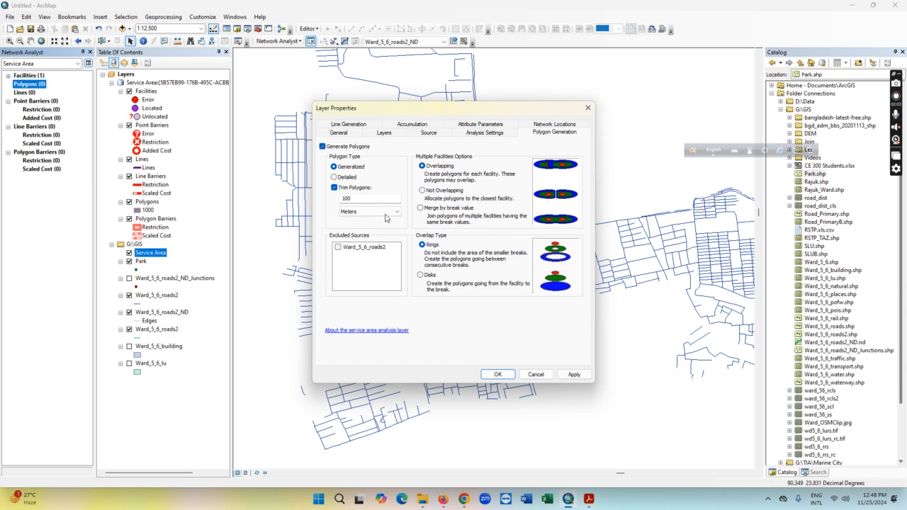
{"action": "left_click", "coordinate": [384, 135]}
{"action": "left_click", "coordinate": [471, 134]}
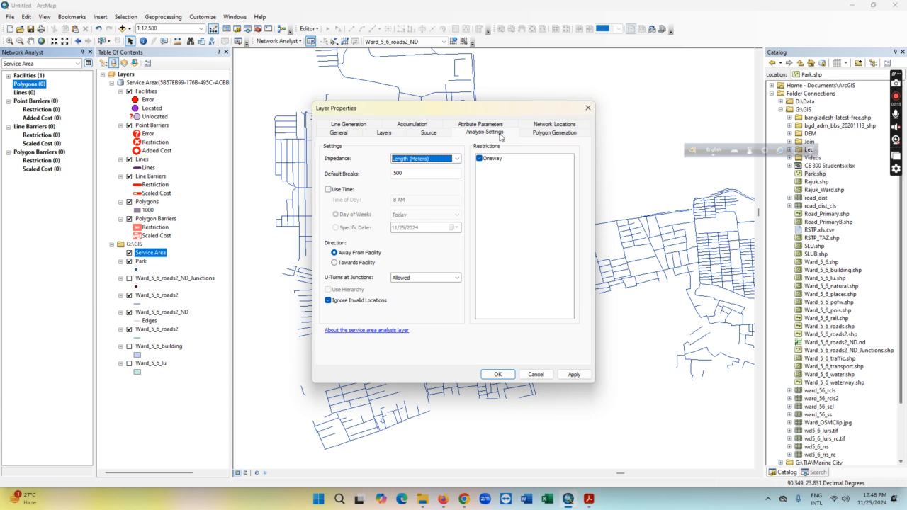
{"action": "left_click", "coordinate": [431, 133]}
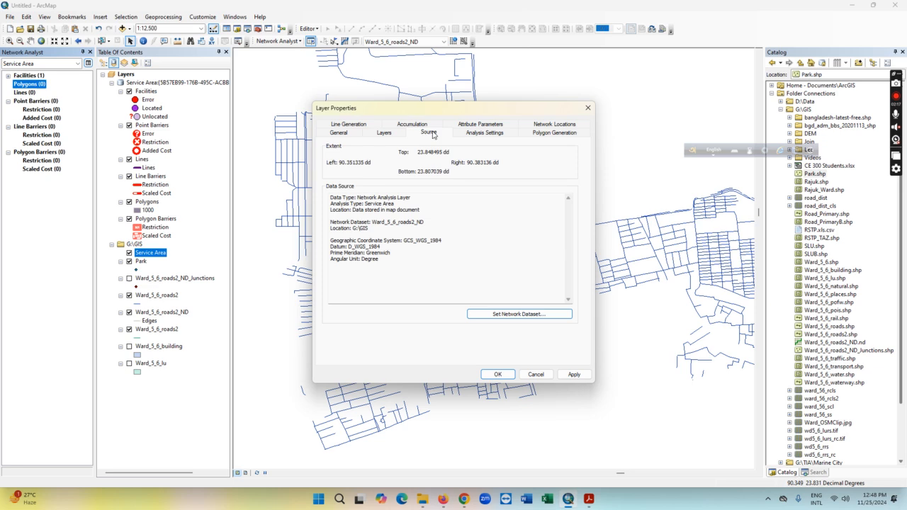
{"action": "left_click", "coordinate": [384, 133]}
{"action": "left_click", "coordinate": [338, 134]}
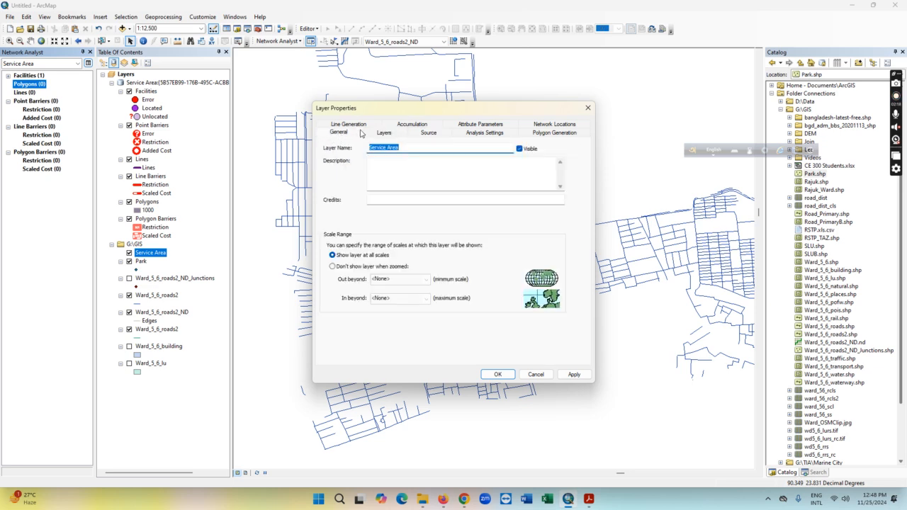
{"action": "left_click", "coordinate": [365, 124]}
{"action": "left_click", "coordinate": [390, 125]}
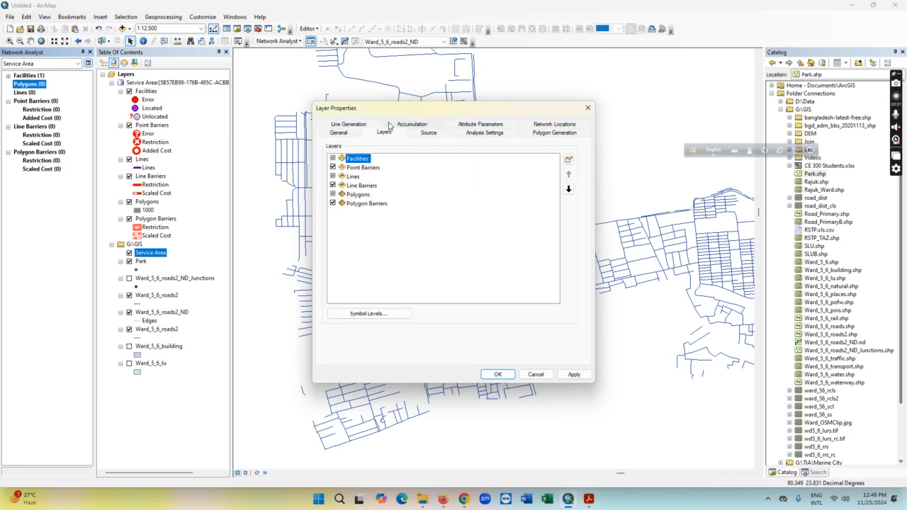
{"action": "left_click", "coordinate": [411, 125]}
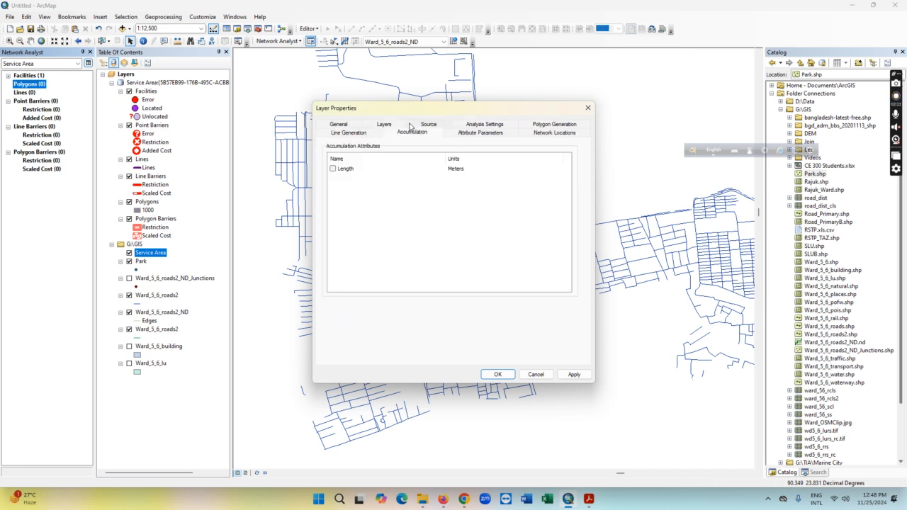
{"action": "left_click", "coordinate": [467, 134]}
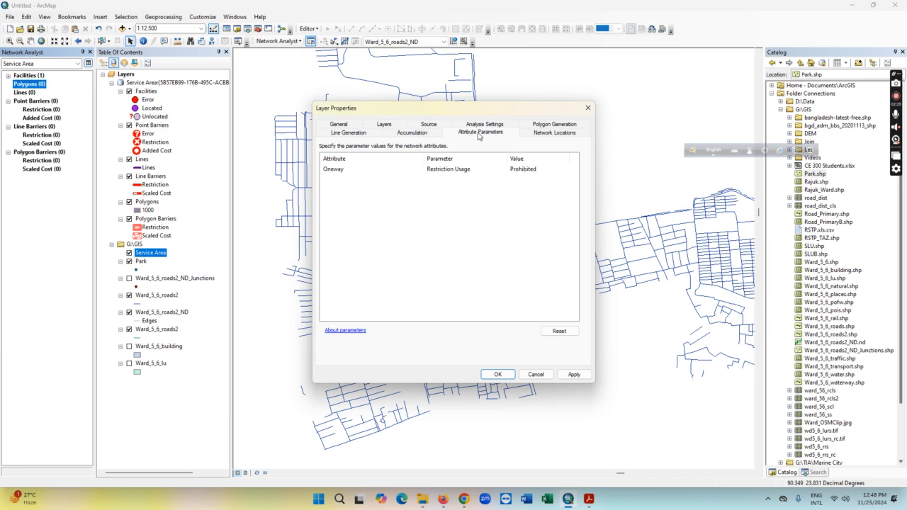
{"action": "left_click", "coordinate": [555, 134]}
- Set the multiple facilities option to Overlapping, accept the layer properties and solve the service area again
{"action": "left_click", "coordinate": [557, 126]}
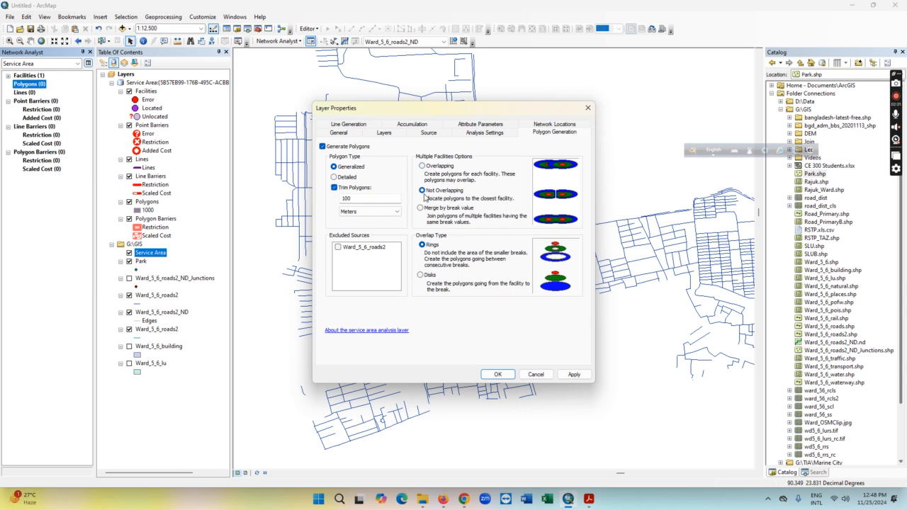
{"action": "left_click", "coordinate": [423, 165]}
{"action": "left_click", "coordinate": [481, 126]}
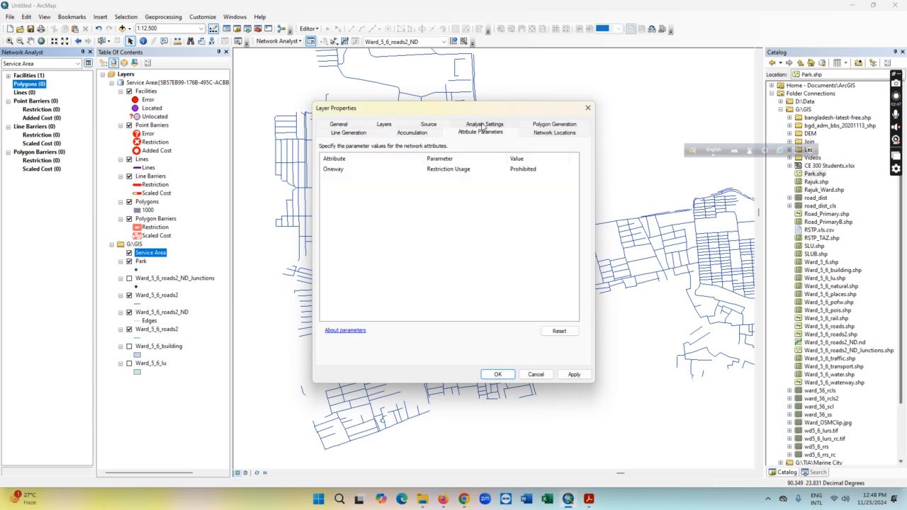
{"action": "left_click", "coordinate": [430, 125]}
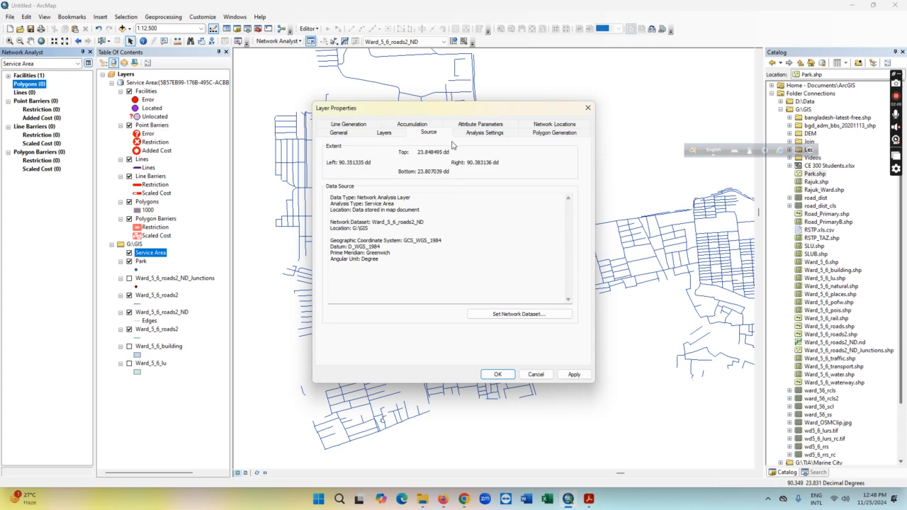
{"action": "left_click", "coordinate": [497, 374]}
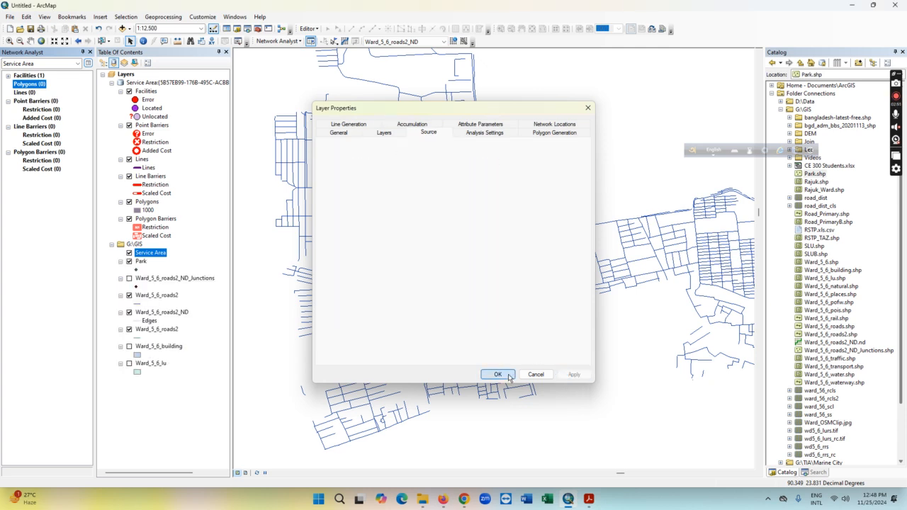
{"action": "left_click", "coordinate": [345, 41]}
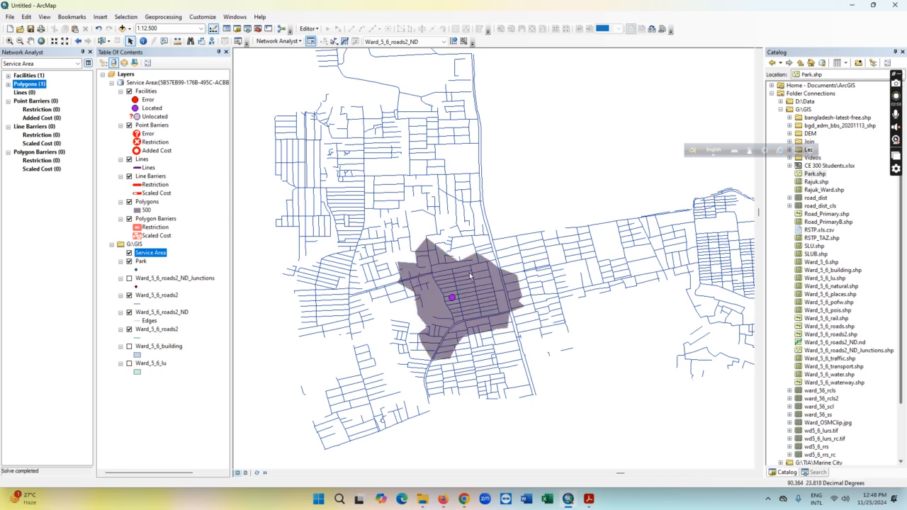
- Examine the Service Area layer's analysis, U-turn, polygon generation, network location and accumulation settings
{"action": "right_click", "coordinate": [165, 255]}
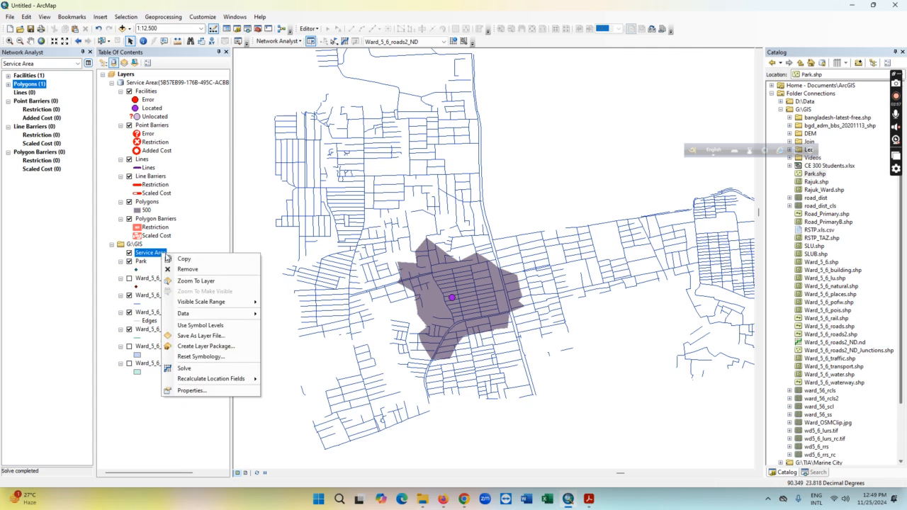
{"action": "left_click", "coordinate": [190, 391]}
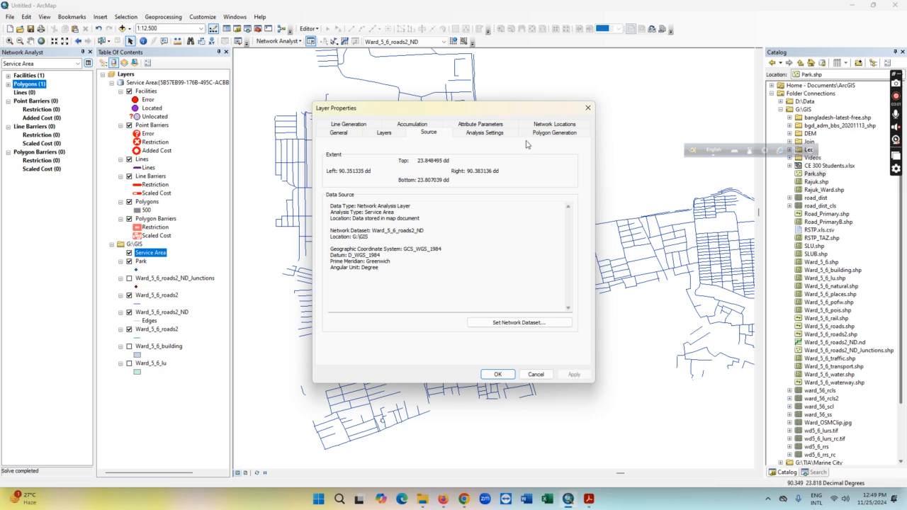
{"action": "left_click", "coordinate": [470, 134]}
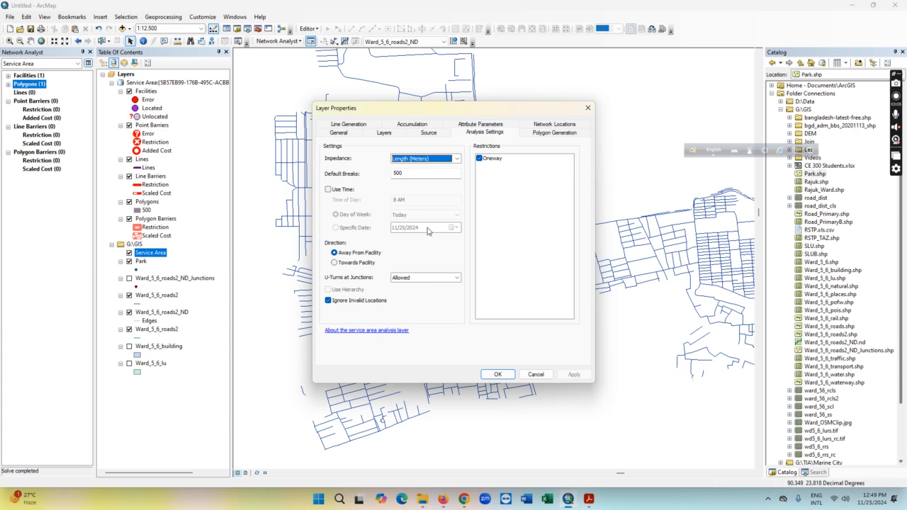
{"action": "left_click", "coordinate": [428, 278]}
{"action": "left_click", "coordinate": [429, 277]}
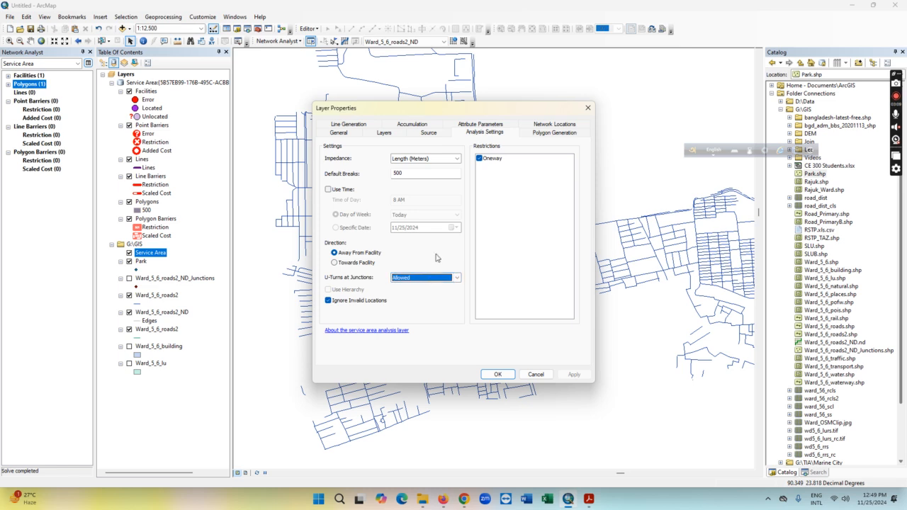
{"action": "left_click", "coordinate": [547, 134]}
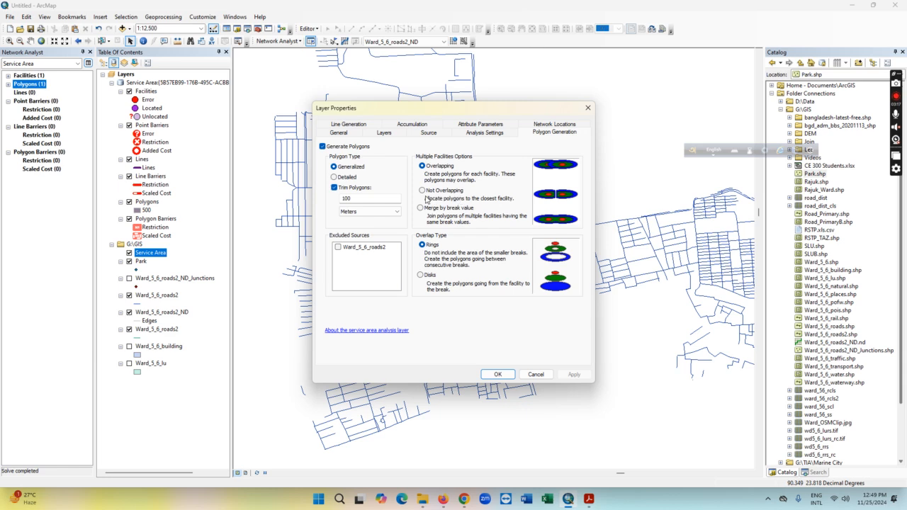
{"action": "left_click", "coordinate": [549, 125]}
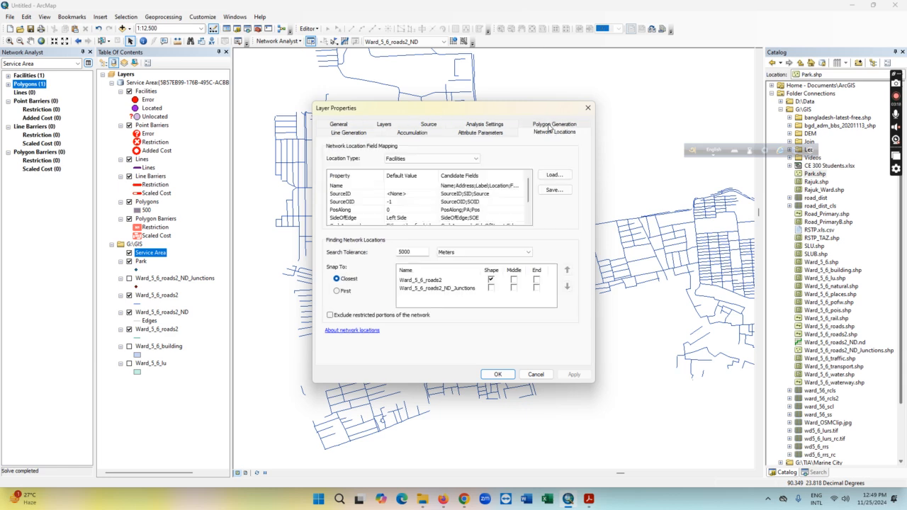
{"action": "left_click", "coordinate": [501, 125]}
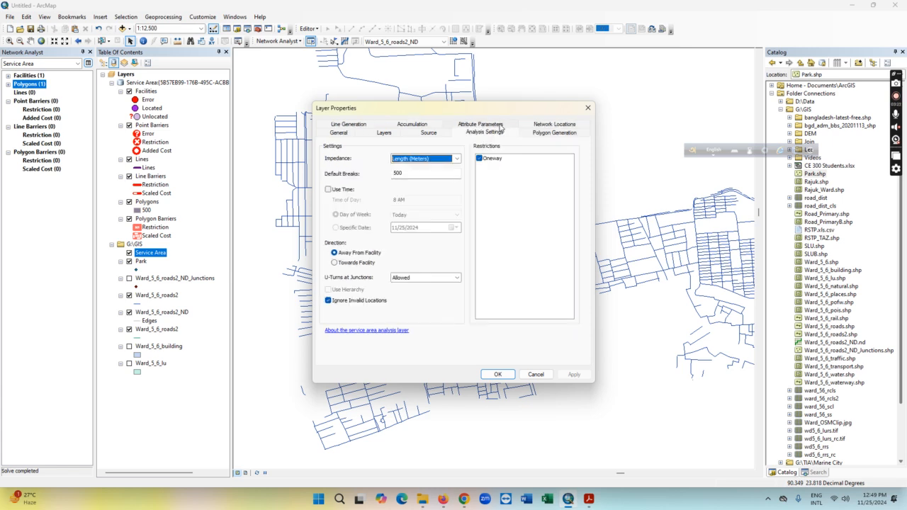
{"action": "left_click", "coordinate": [433, 127]}
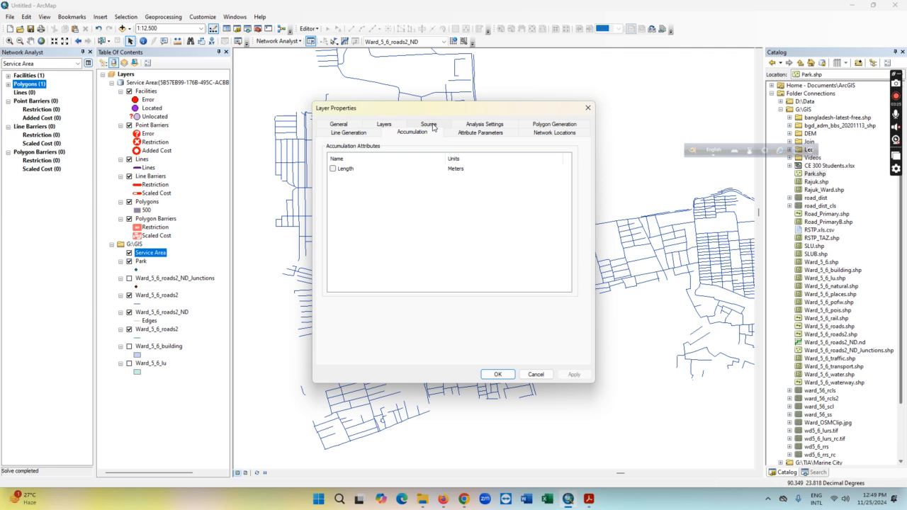